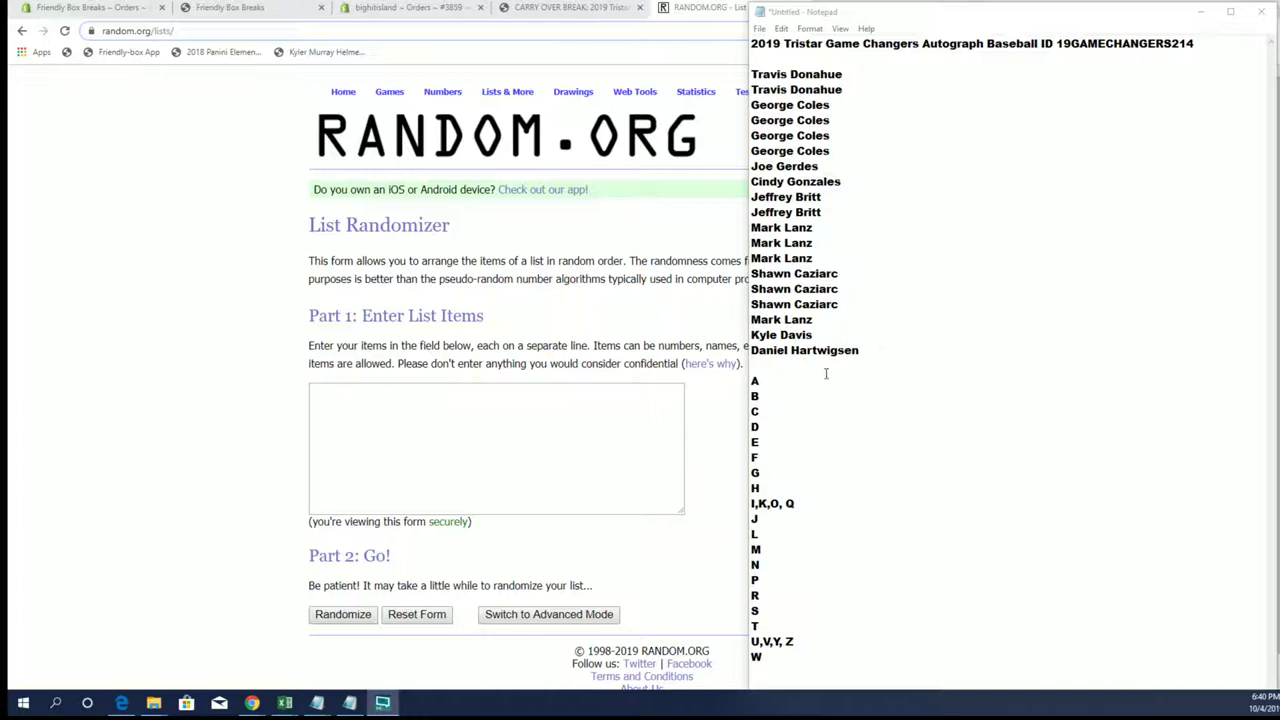
{"action": "left_click", "coordinate": [865, 115]}
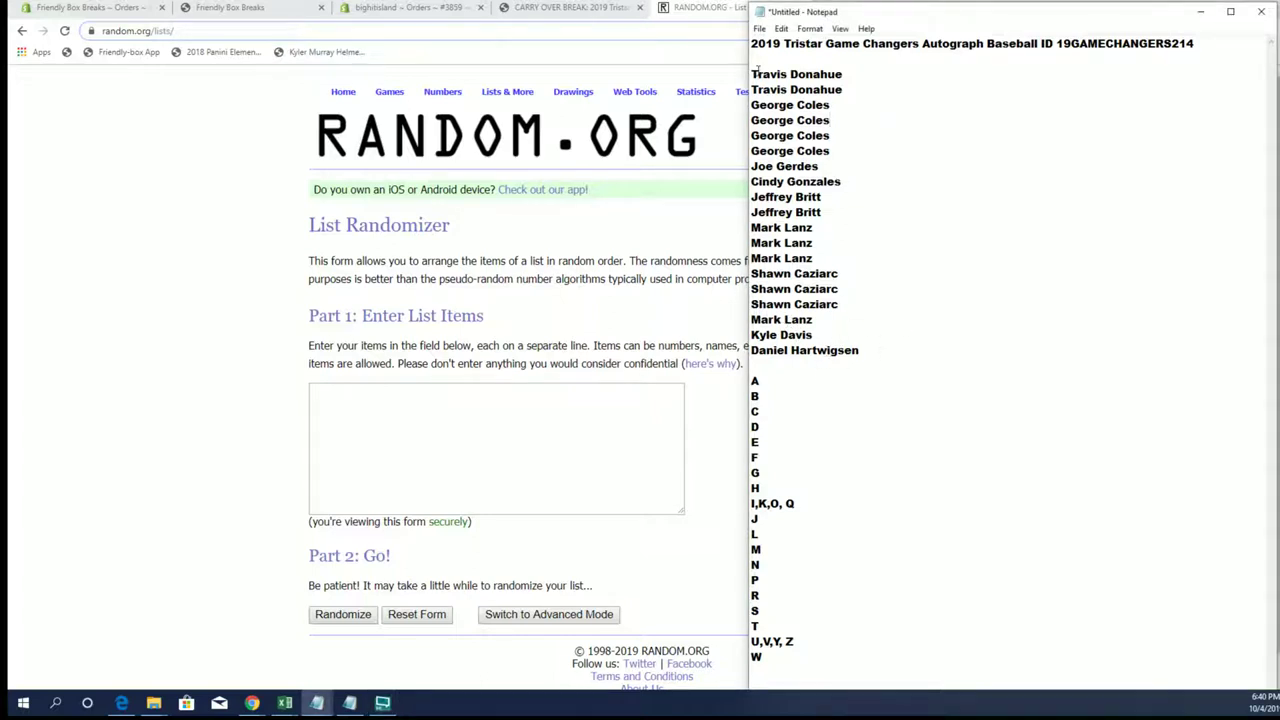
{"action": "left_click_drag", "start_coordinate": [751, 72], "coordinate": [900, 346]}
{"action": "right_click", "coordinate": [852, 196]}
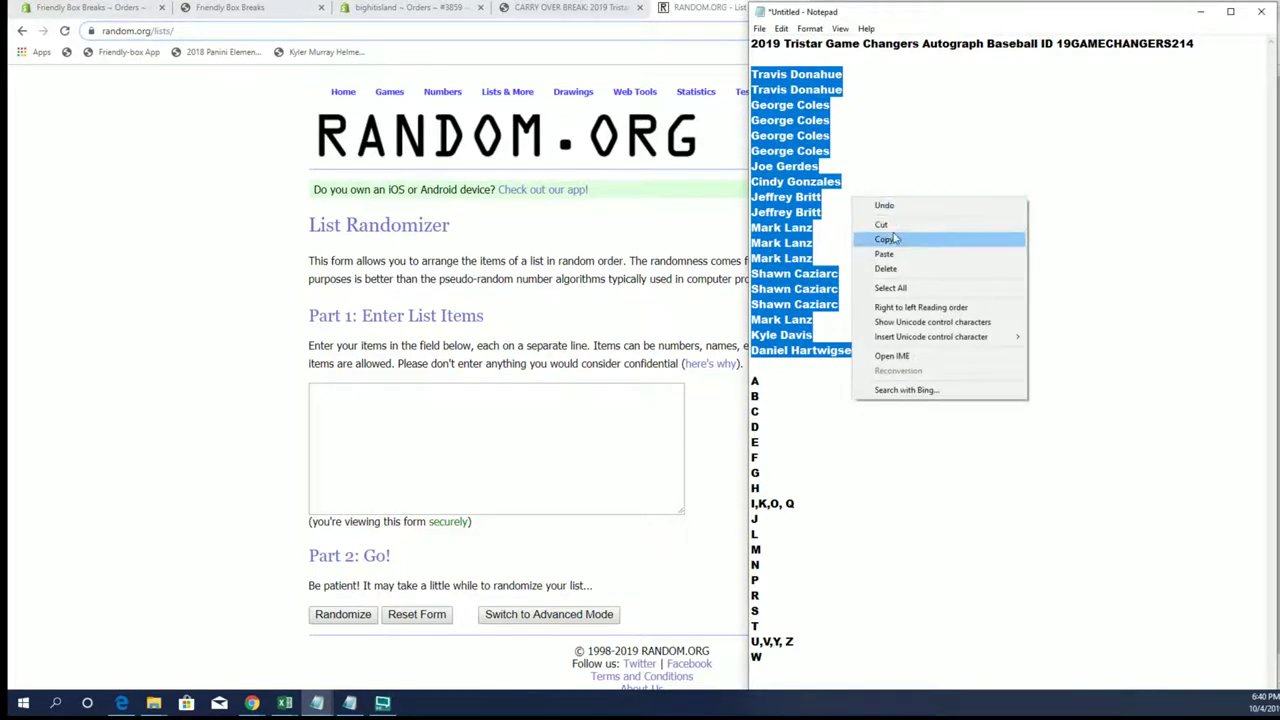
Copy the owner names and paste them into the List Randomizer's list box.
{"action": "left_click", "coordinate": [895, 238]}
{"action": "left_click", "coordinate": [462, 404]}
{"action": "key", "text": "ctrl+v"}
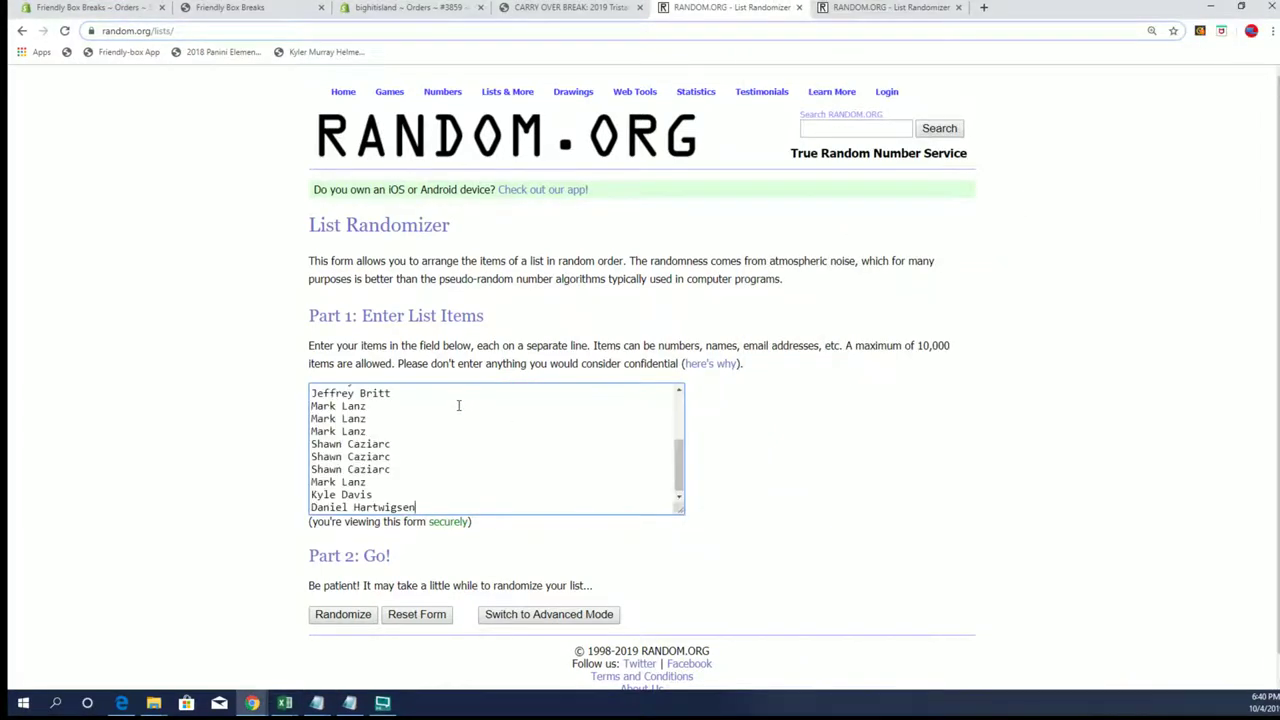
Randomize the 19 owner names, reshuffling until seven randomizations.
{"action": "left_click", "coordinate": [343, 615]}
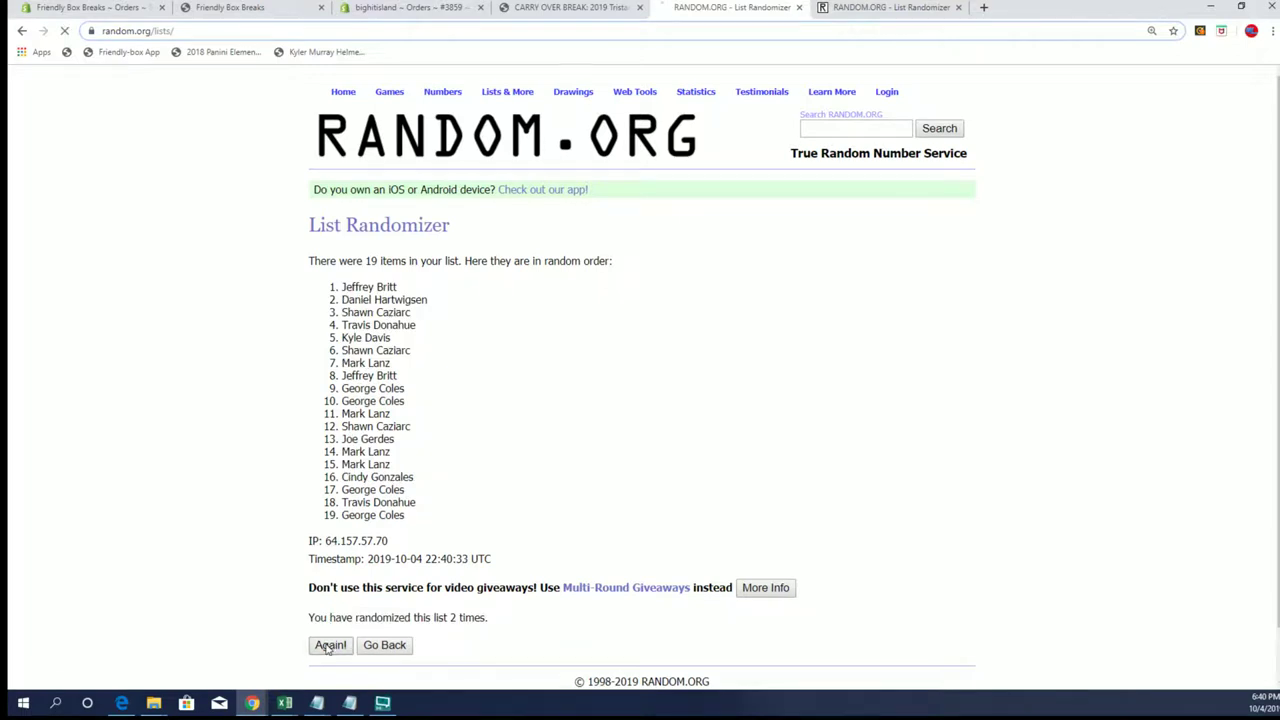
{"action": "left_click", "coordinate": [329, 646]}
{"action": "left_click", "coordinate": [329, 646]}
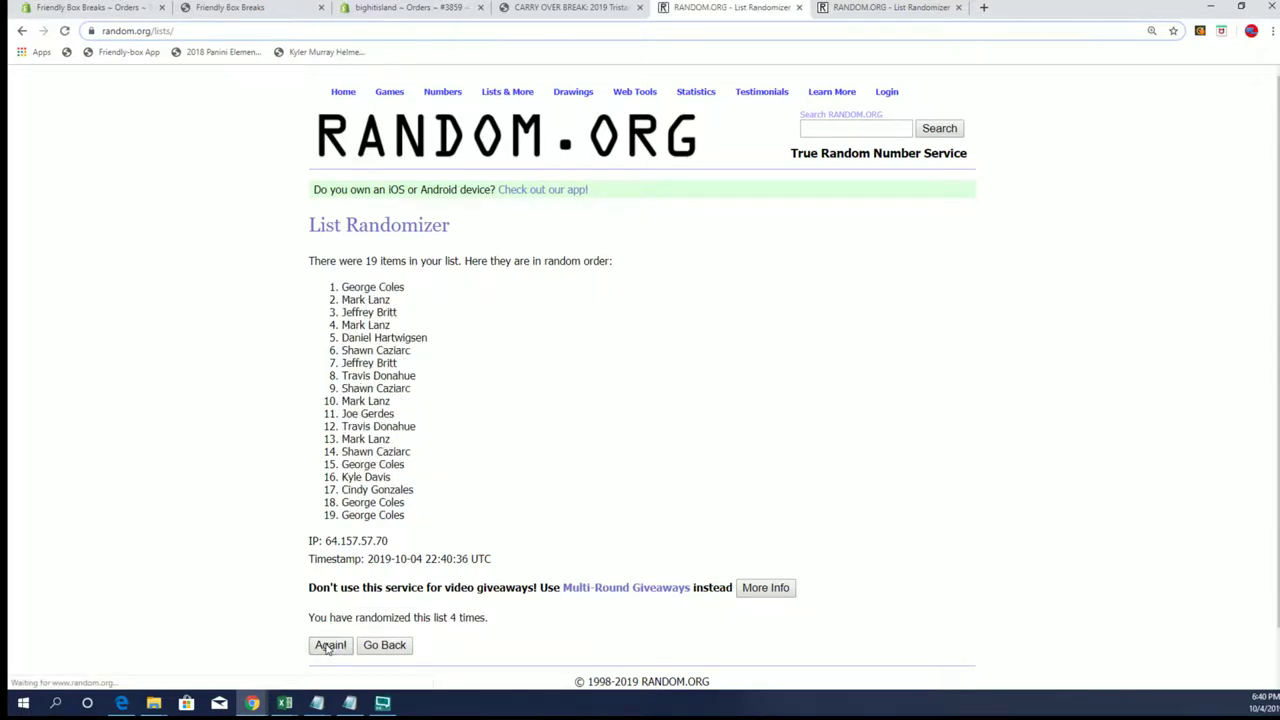
{"action": "left_click", "coordinate": [329, 646]}
{"action": "left_click", "coordinate": [329, 647]}
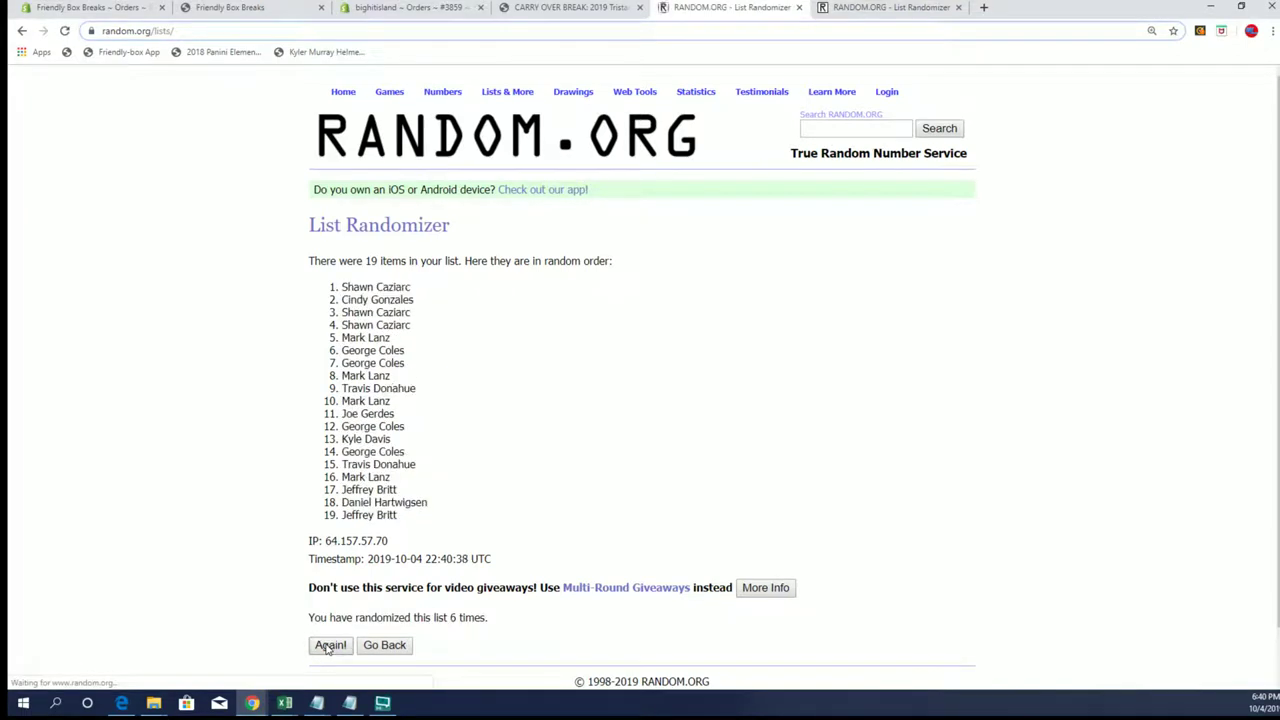
{"action": "left_click", "coordinate": [329, 647]}
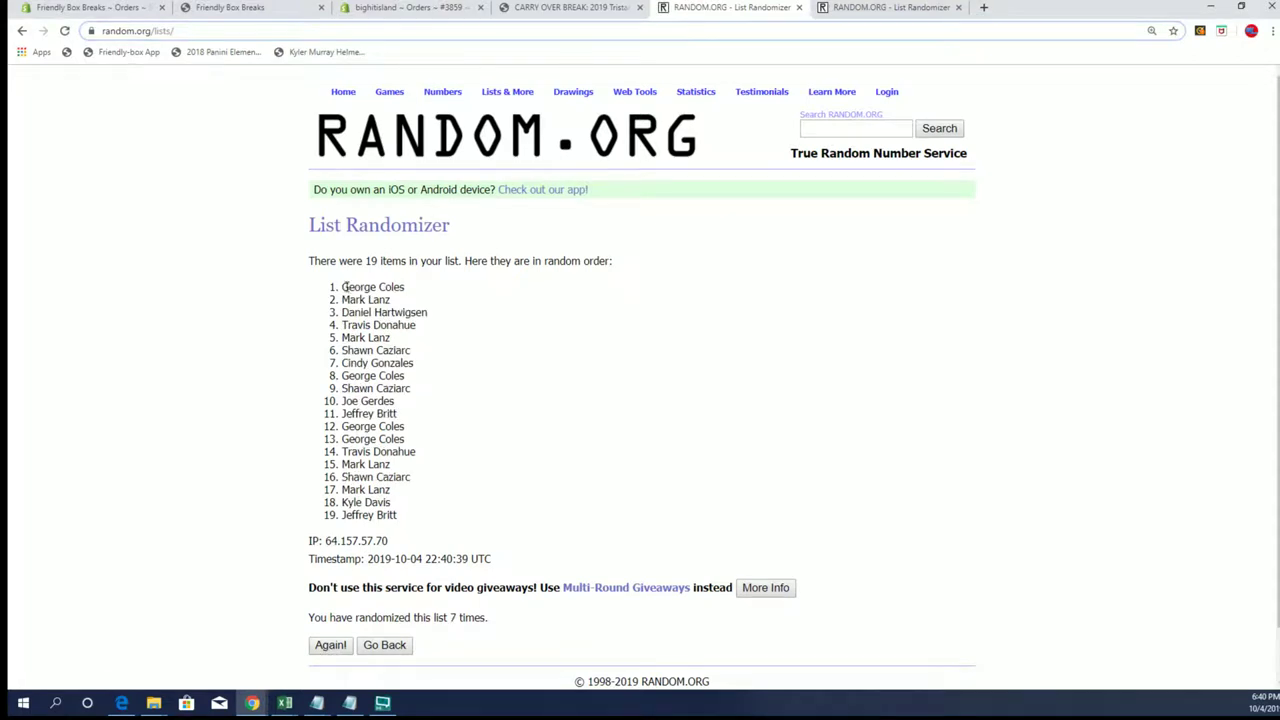
Copy all 19 names in their final shuffled order.
{"action": "left_click_drag", "start_coordinate": [343, 287], "coordinate": [429, 517]}
{"action": "right_click", "coordinate": [382, 363]}
{"action": "left_click", "coordinate": [395, 367]}
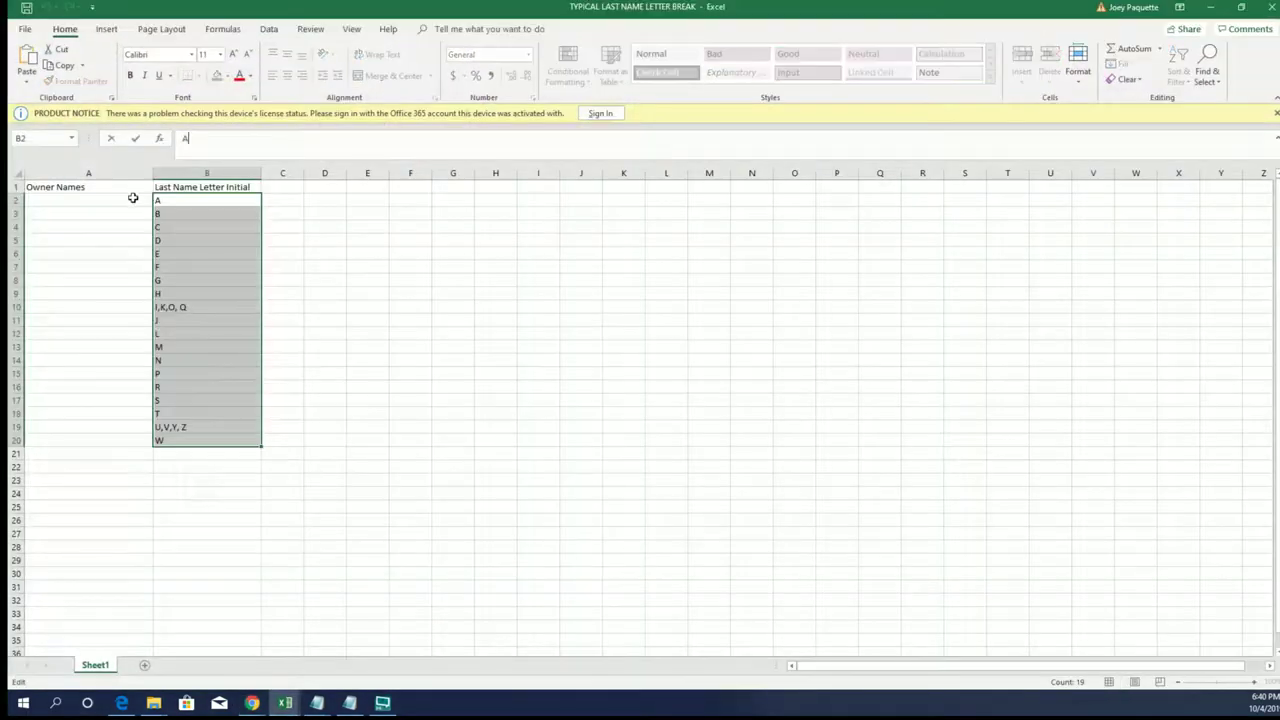
Paste the shuffled names into A2 under Owner Names and clear the old letters from B2:B20.
{"action": "left_click", "coordinate": [114, 204]}
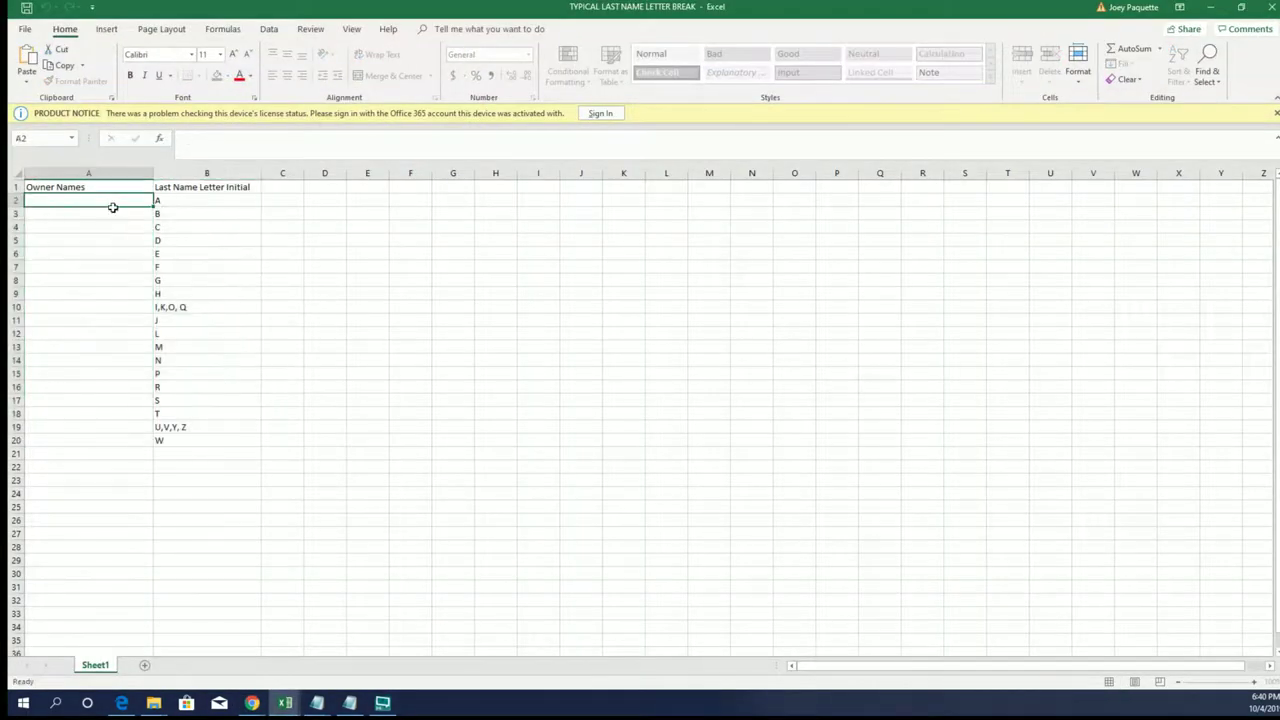
{"action": "key", "text": "ctrl+v"}
{"action": "left_click", "coordinate": [123, 276]}
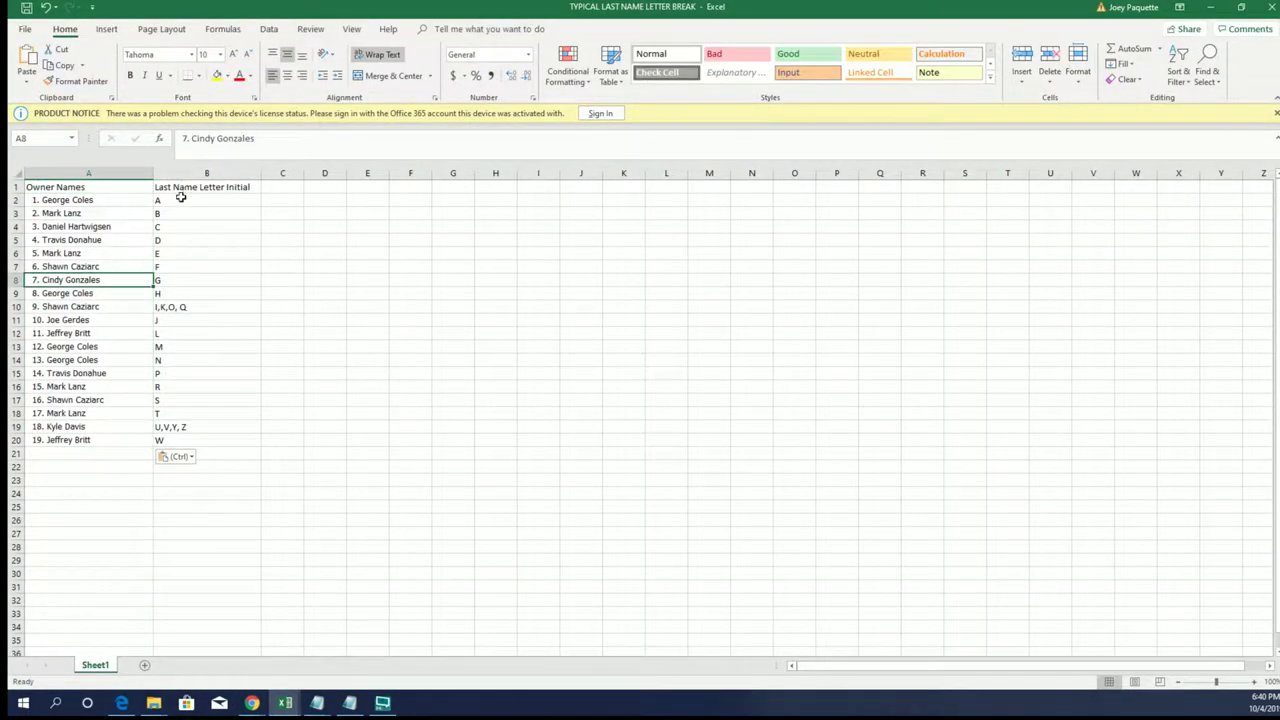
{"action": "left_click_drag", "start_coordinate": [181, 197], "coordinate": [220, 440]}
{"action": "key", "text": "Delete"}
Narrow column A to fit the names and select cell B2 for the letters.
{"action": "left_click", "coordinate": [249, 348]}
{"action": "left_click_drag", "start_coordinate": [152, 173], "coordinate": [120, 160]}
{"action": "left_click", "coordinate": [200, 200]}
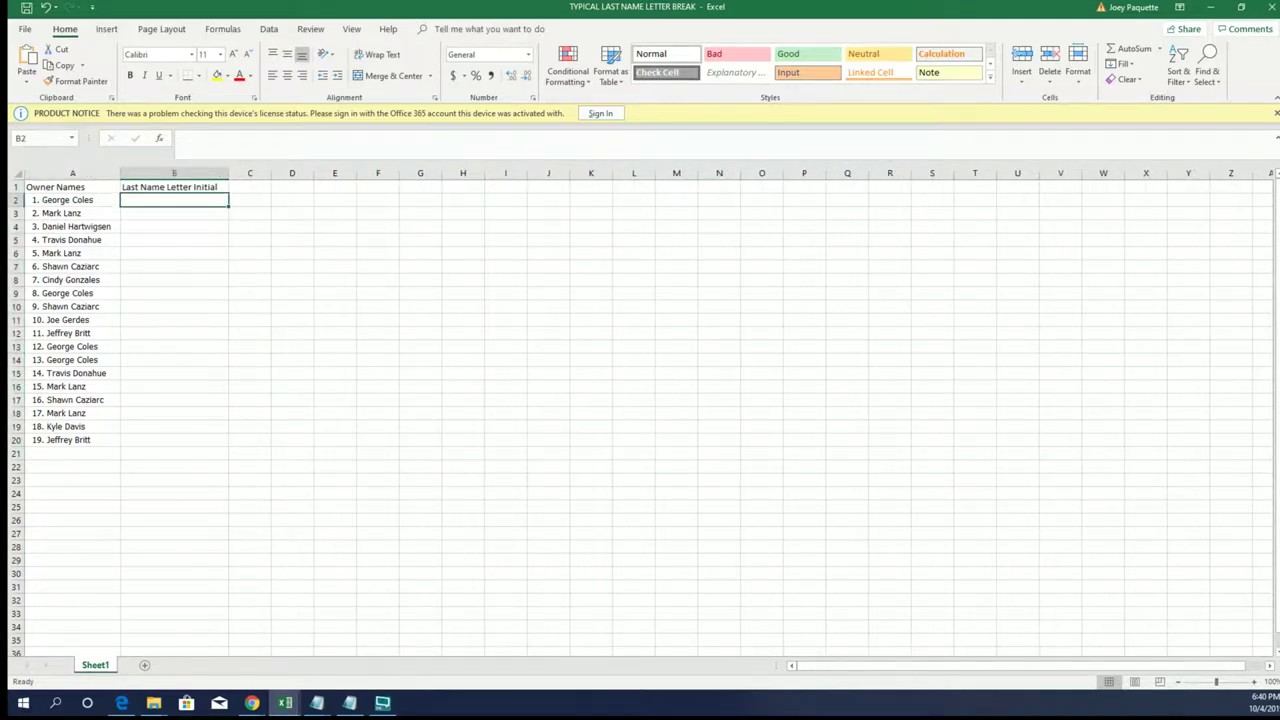
{"action": "left_click", "coordinate": [1210, 7]}
{"action": "mouse_move", "coordinate": [507, 91]}
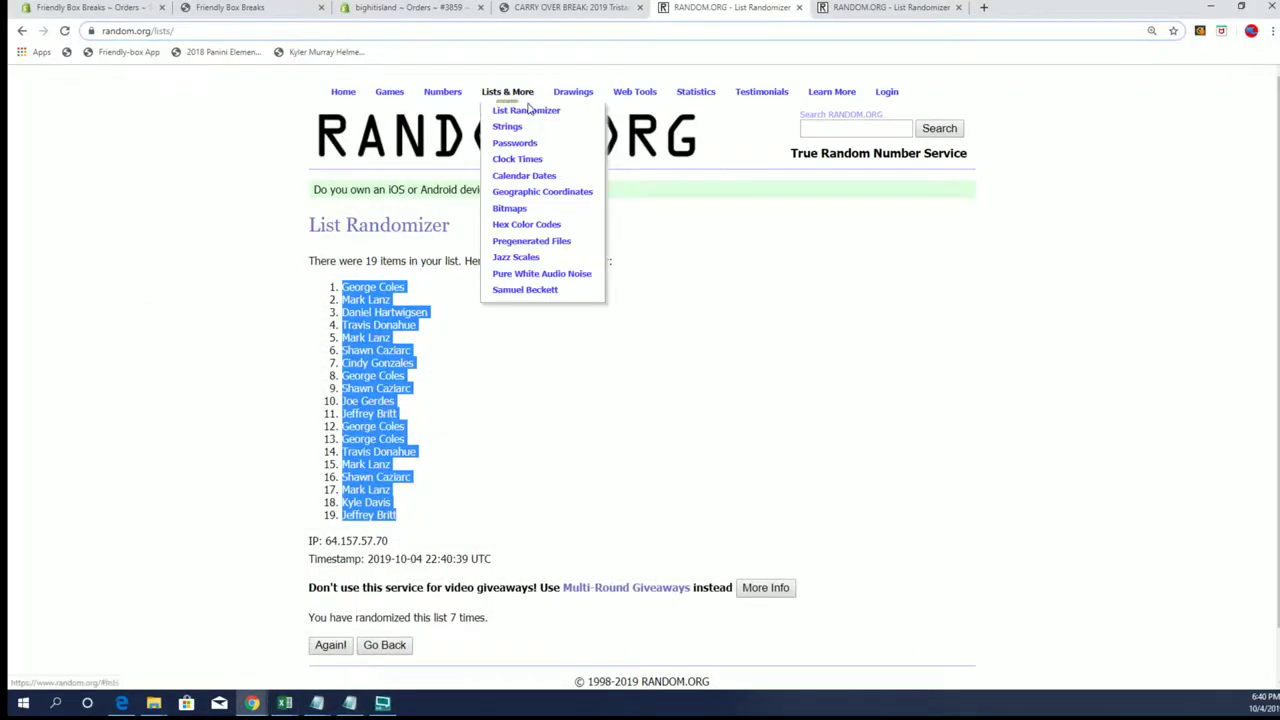
Open a fresh List Randomizer and copy the letter groups A through W from Notepad.
{"action": "left_click", "coordinate": [527, 110]}
{"action": "key", "text": "alt+Tab"}
{"action": "left_click", "coordinate": [1179, 31]}
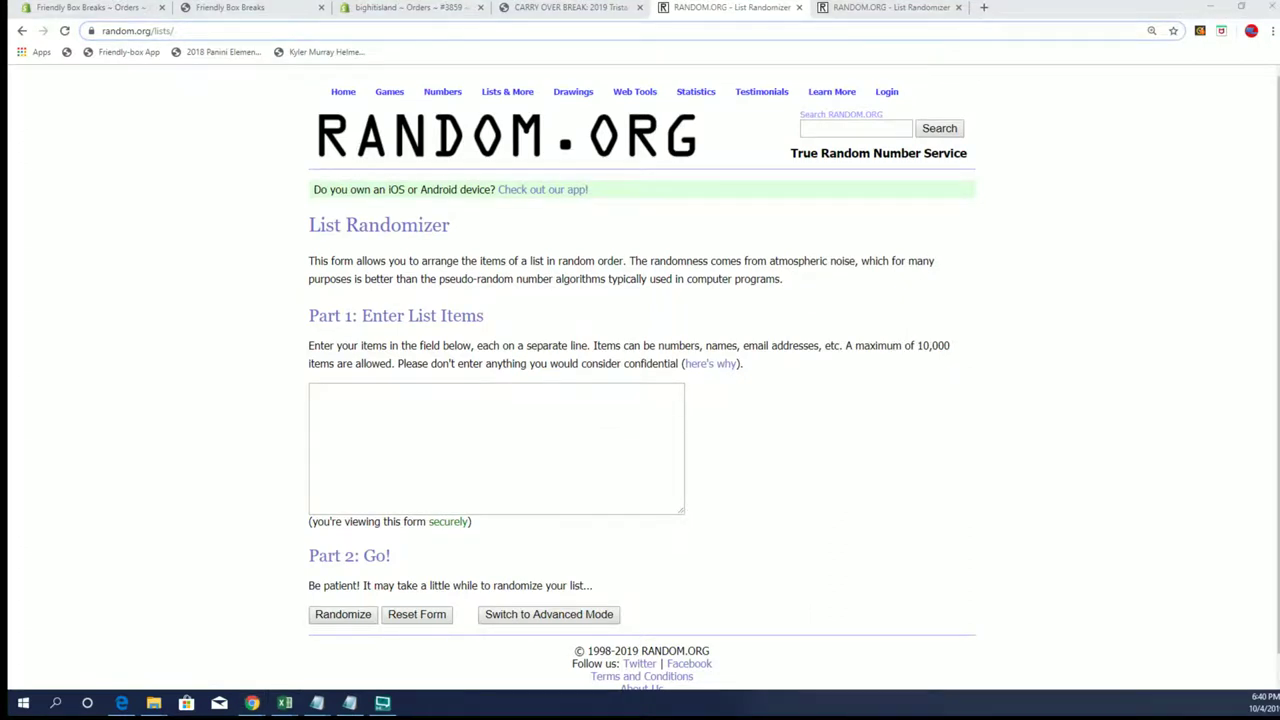
{"action": "left_click", "coordinate": [966, 410]}
{"action": "left_click_drag", "start_coordinate": [755, 381], "coordinate": [834, 665]}
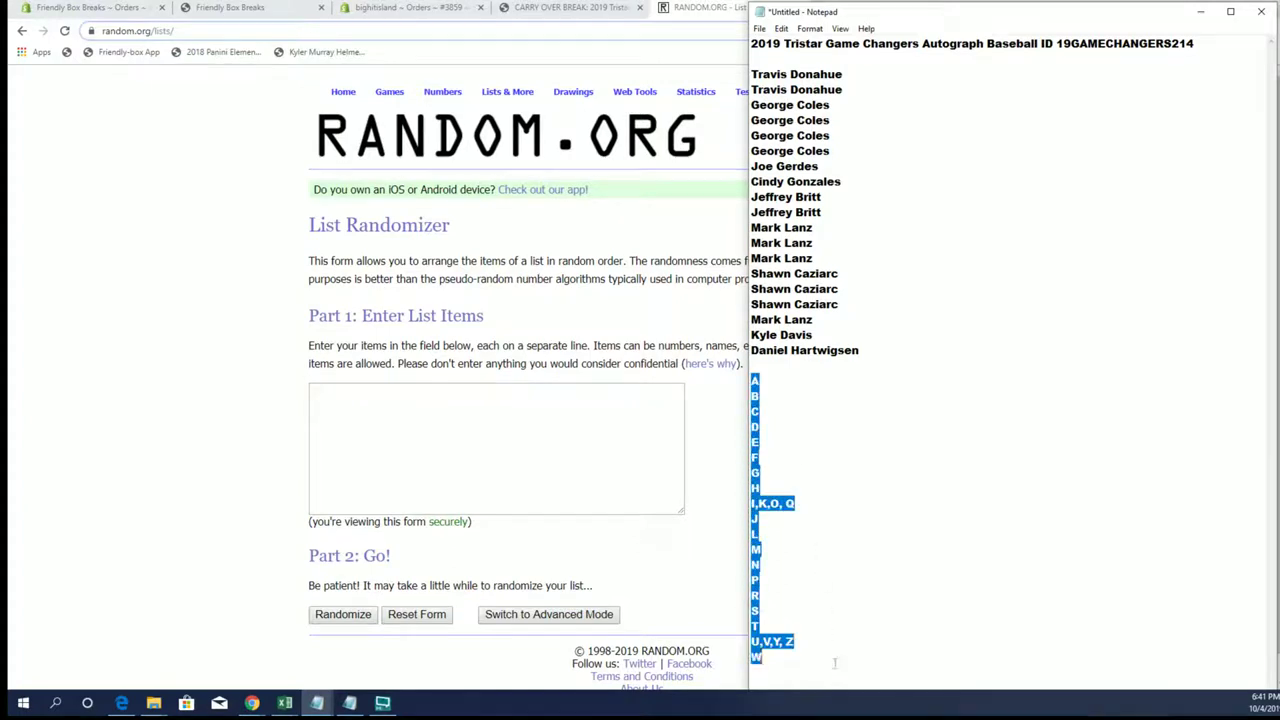
{"action": "right_click", "coordinate": [841, 414]}
{"action": "left_click", "coordinate": [870, 424]}
Paste the letter groups into the randomizer and shuffle them seven times.
{"action": "left_click", "coordinate": [440, 420]}
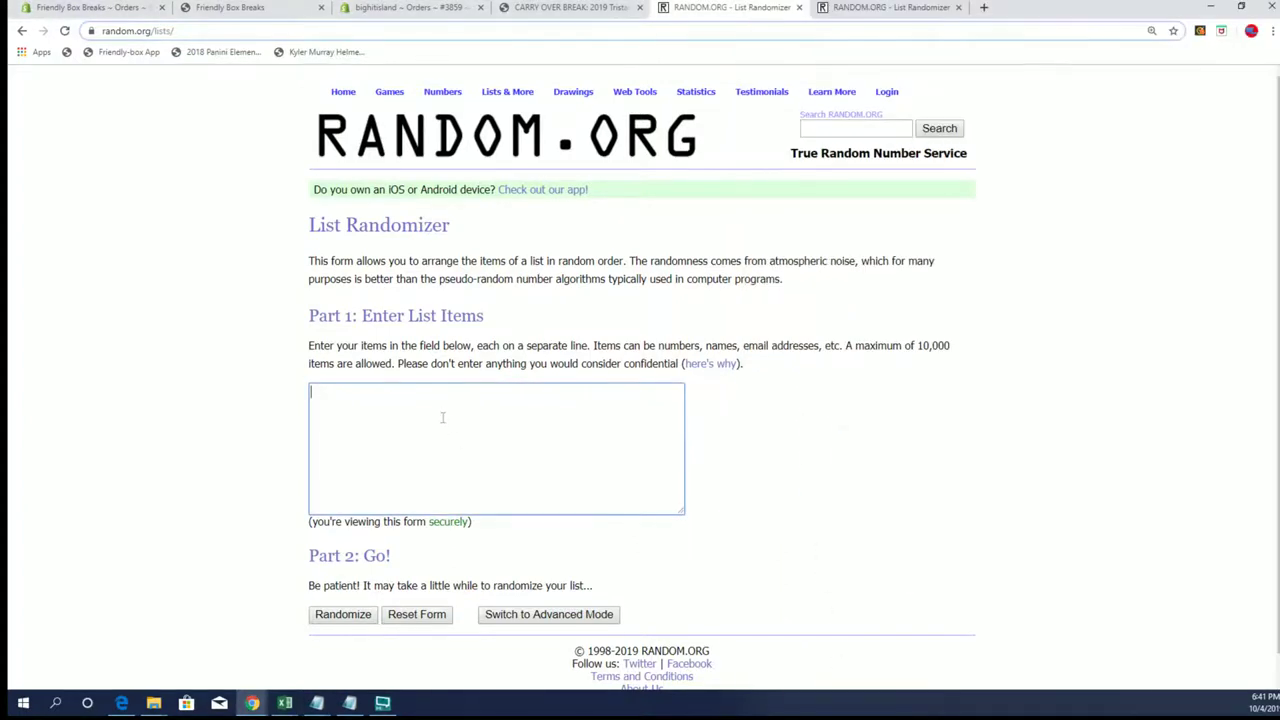
{"action": "right_click", "coordinate": [443, 418]}
{"action": "left_click", "coordinate": [474, 522]}
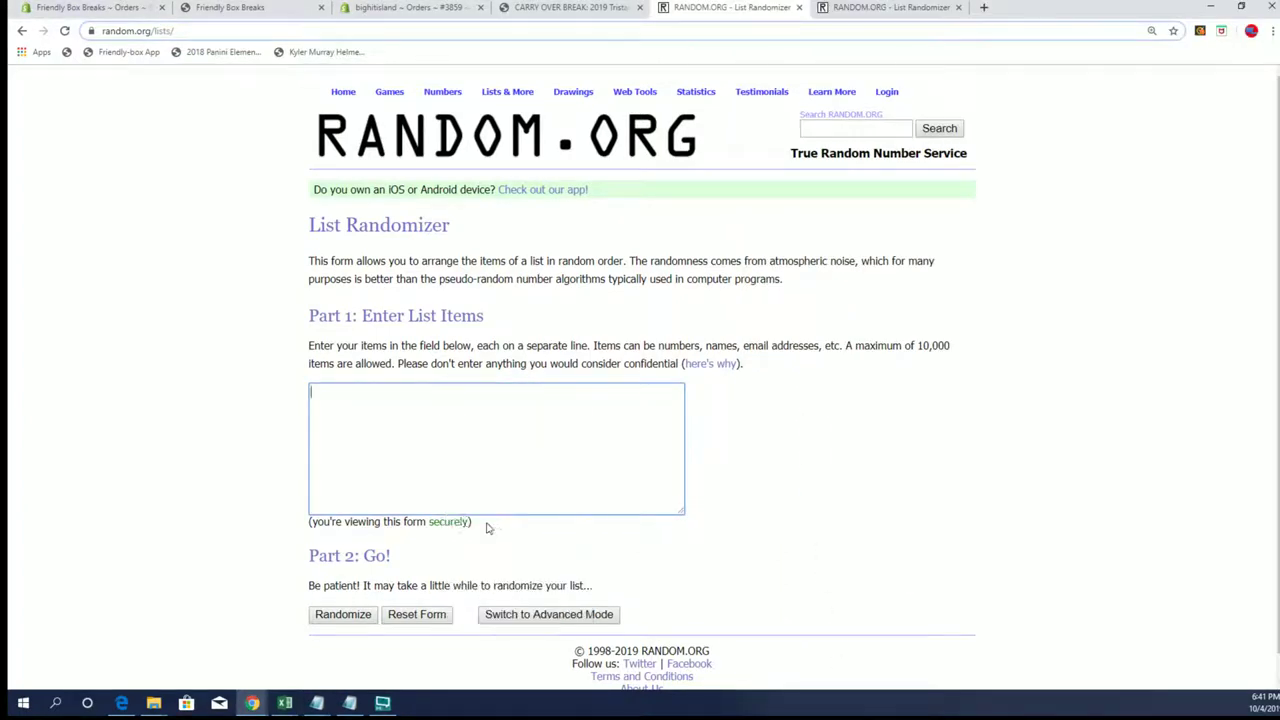
{"action": "left_click", "coordinate": [340, 613]}
{"action": "left_click", "coordinate": [330, 618]}
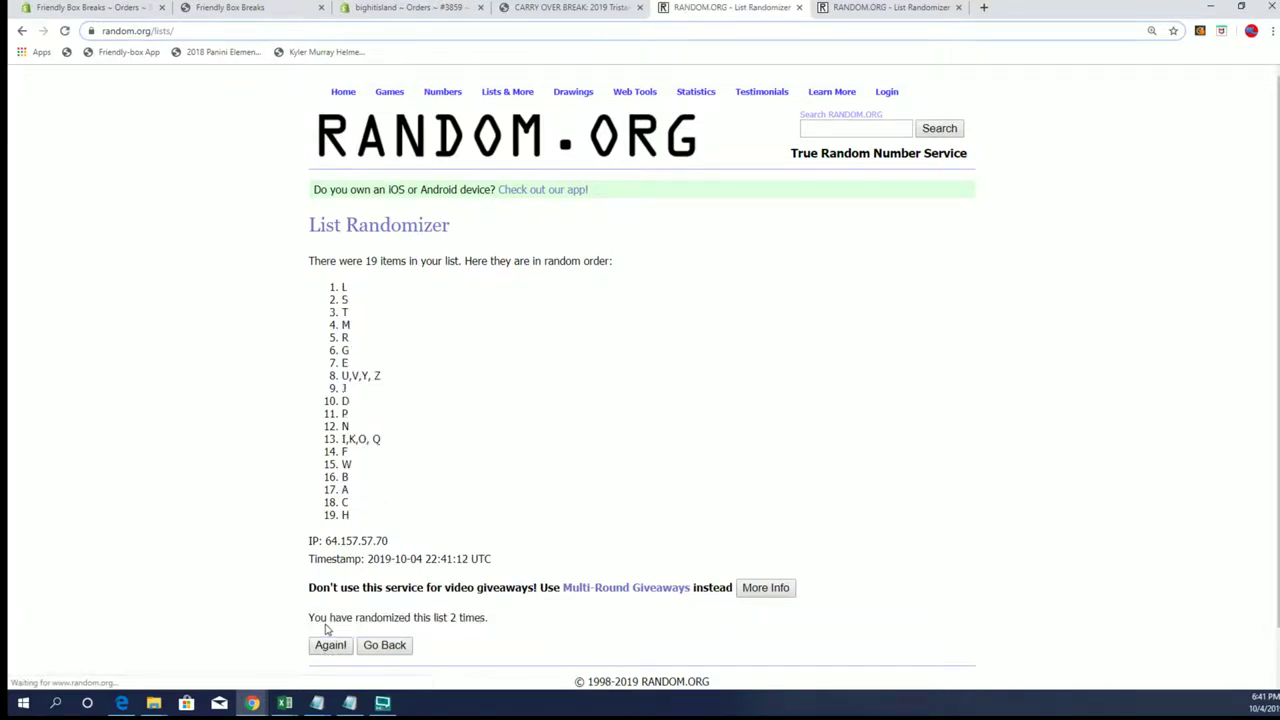
{"action": "left_click", "coordinate": [318, 648]}
{"action": "left_click", "coordinate": [318, 648]}
{"action": "left_click", "coordinate": [318, 648]}
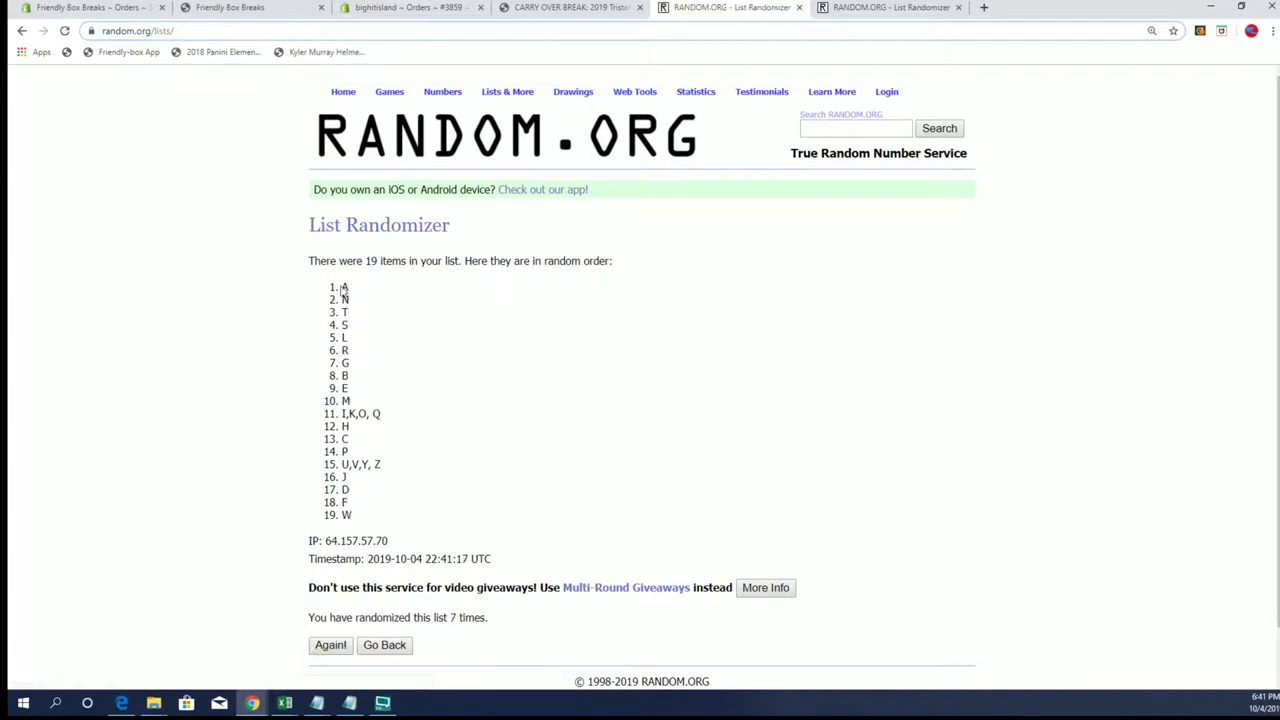
Select and copy all 19 shuffled letter groups from the results.
{"action": "left_click_drag", "start_coordinate": [342, 296], "coordinate": [391, 448]}
{"action": "left_click", "coordinate": [396, 445]}
{"action": "left_click_drag", "start_coordinate": [343, 292], "coordinate": [394, 449]}
{"action": "left_click", "coordinate": [410, 365]}
{"action": "left_click_drag", "start_coordinate": [355, 299], "coordinate": [386, 516]}
{"action": "right_click", "coordinate": [396, 332]}
{"action": "left_click", "coordinate": [405, 333]}
Paste the shuffled letters into B2:B20 and select columns A–B to add table borders.
{"action": "key", "text": "alt+Tab"}
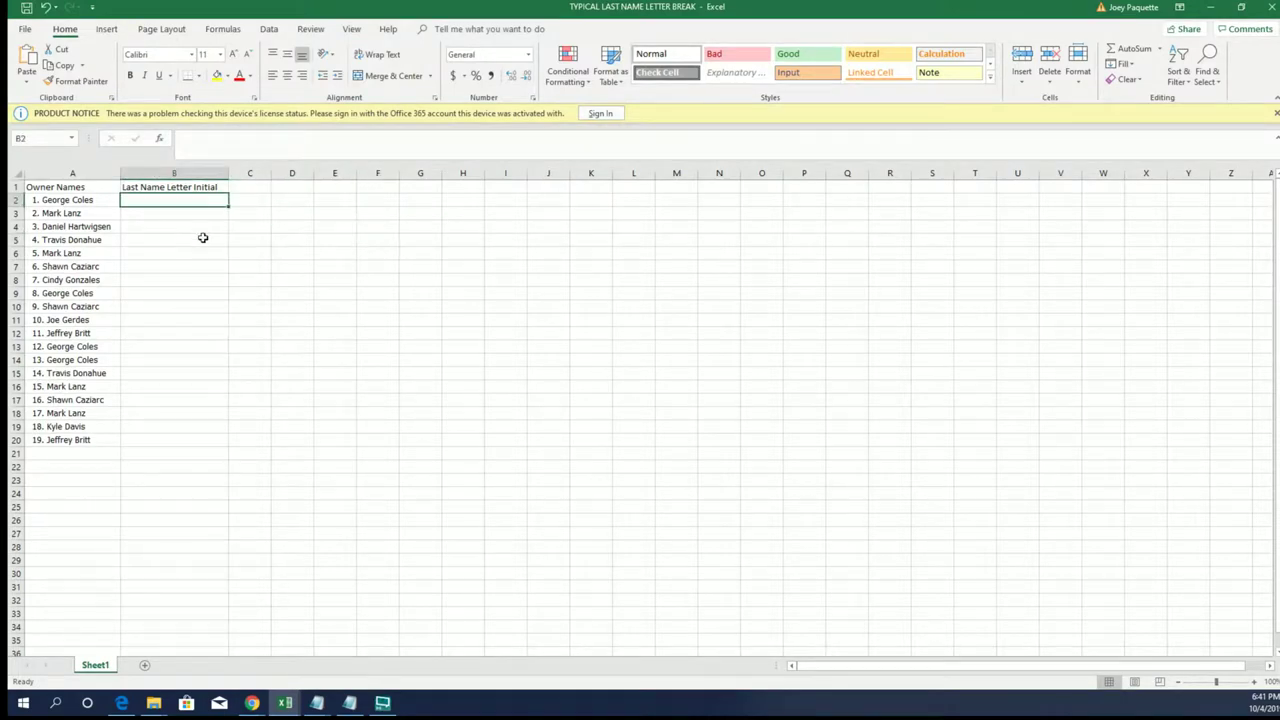
{"action": "key", "text": "ctrl+v"}
{"action": "left_click", "coordinate": [202, 238]}
{"action": "left_click_drag", "start_coordinate": [90, 173], "coordinate": [135, 173]}
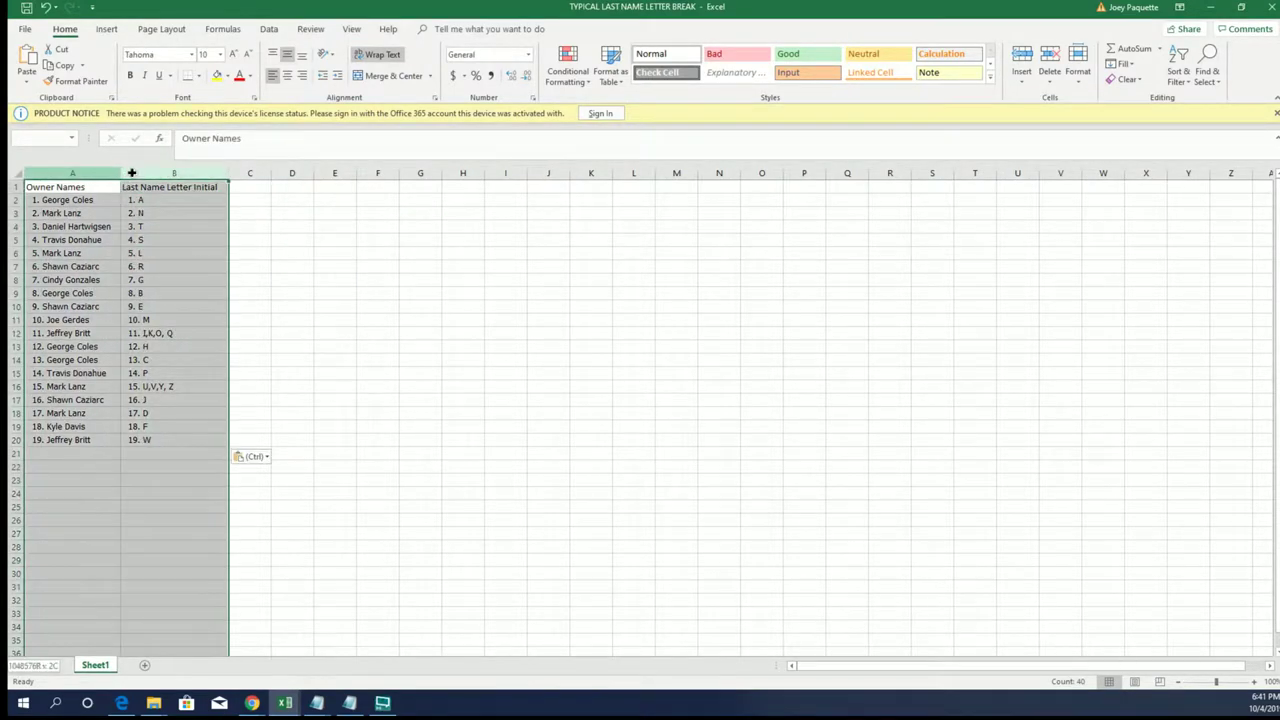
{"action": "left_click", "coordinate": [198, 76]}
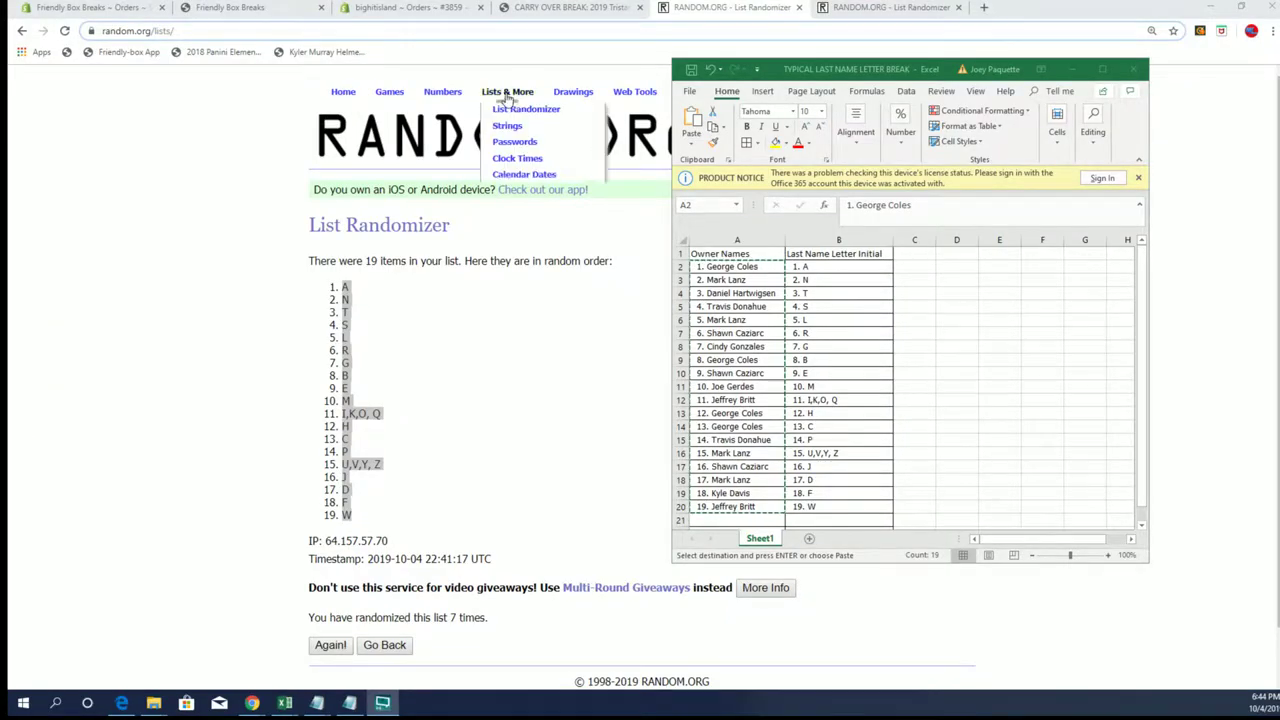
Paste the 19 numbered owner names as plain text into a fresh List Randomizer form.
{"action": "left_click", "coordinate": [515, 110]}
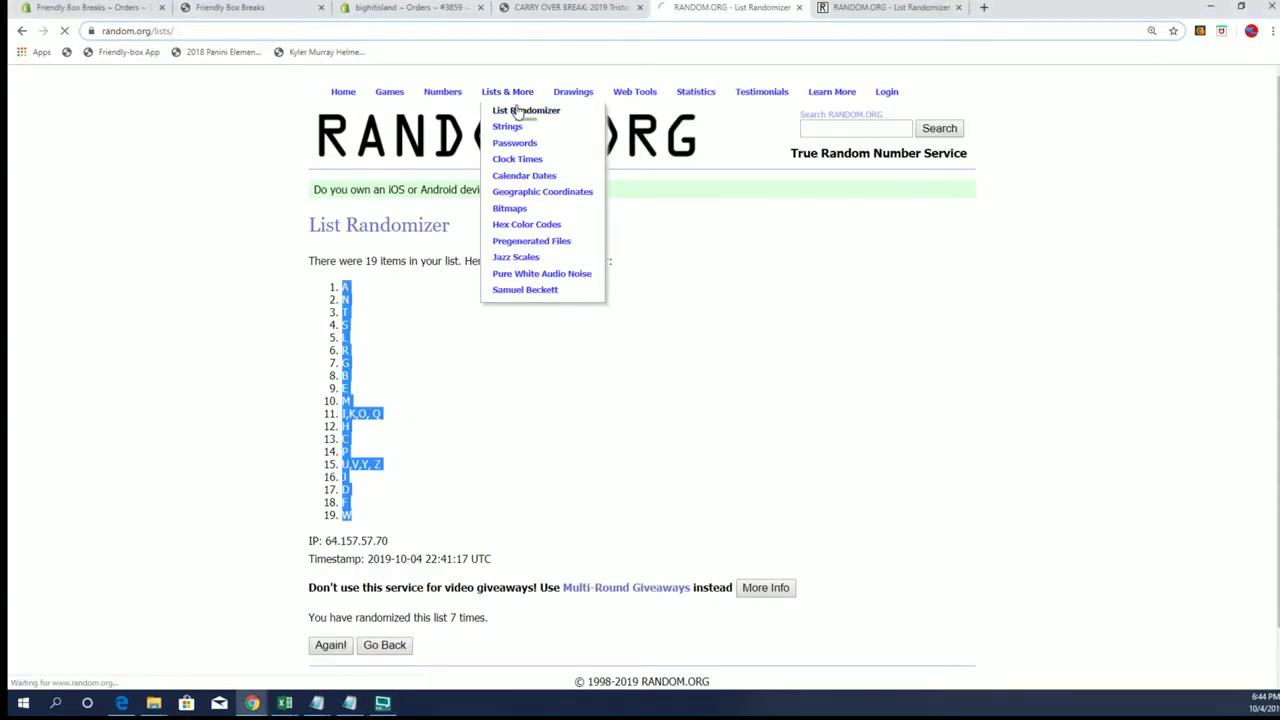
{"action": "left_click", "coordinate": [515, 112]}
{"action": "right_click", "coordinate": [412, 422]}
{"action": "left_click", "coordinate": [466, 541]}
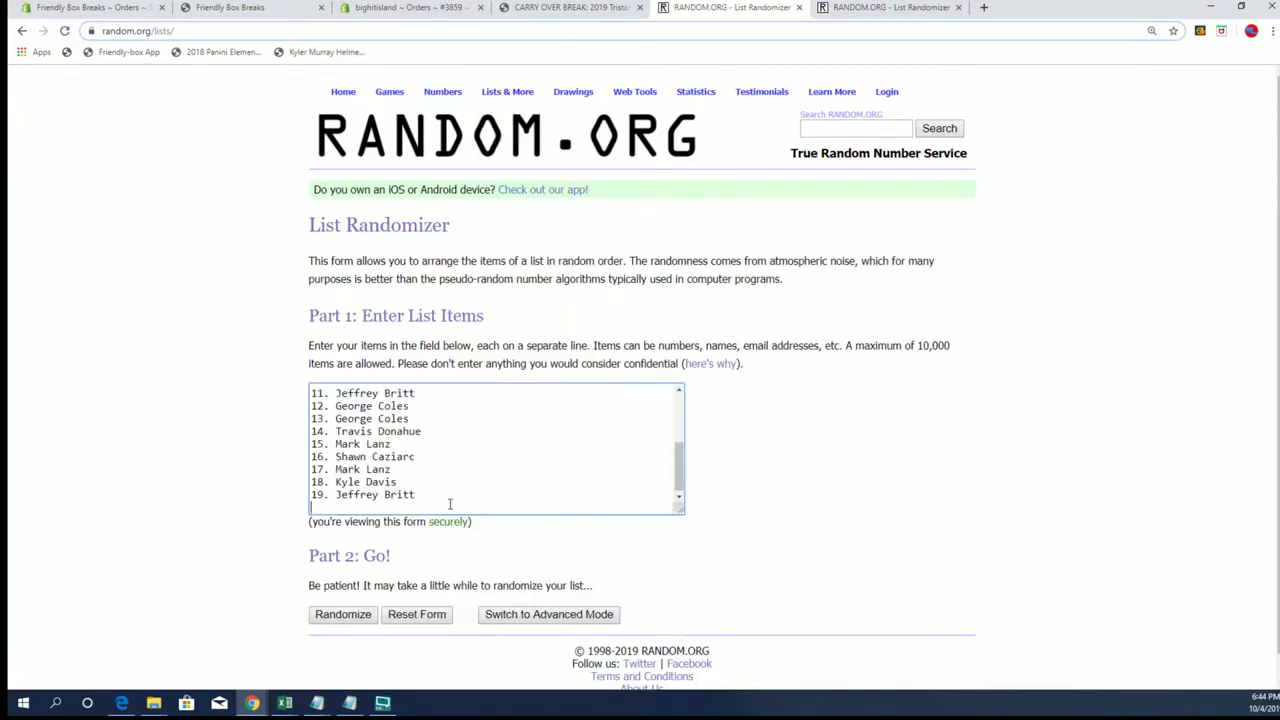
Randomize the numbered owner list repeatedly until it reaches seven shuffles.
{"action": "left_click", "coordinate": [332, 620]}
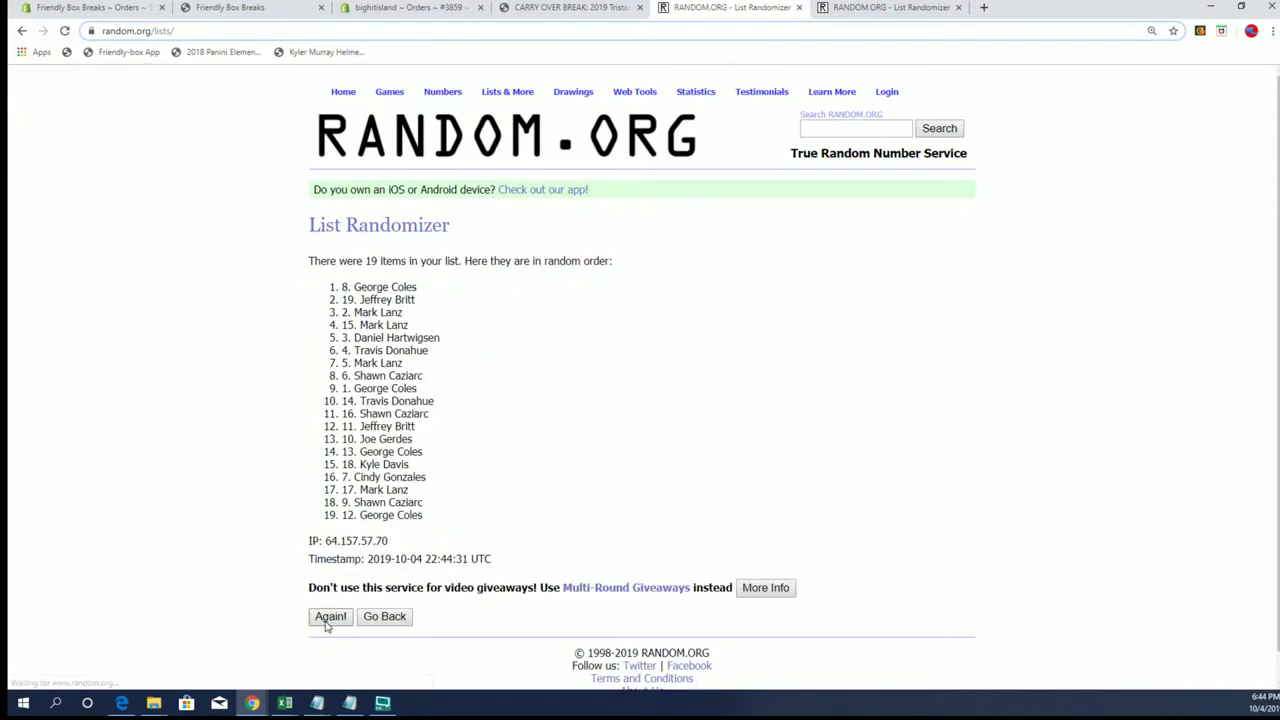
{"action": "left_click", "coordinate": [328, 619]}
{"action": "left_click", "coordinate": [328, 645]}
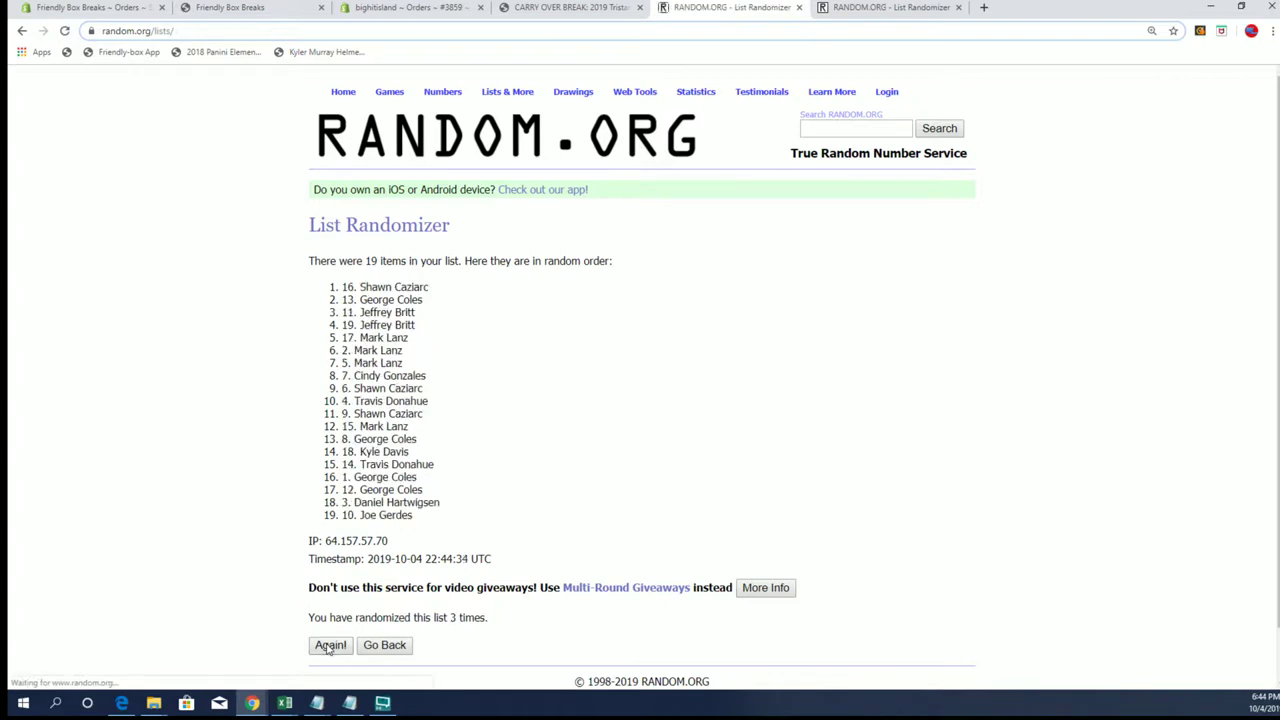
{"action": "left_click", "coordinate": [330, 645]}
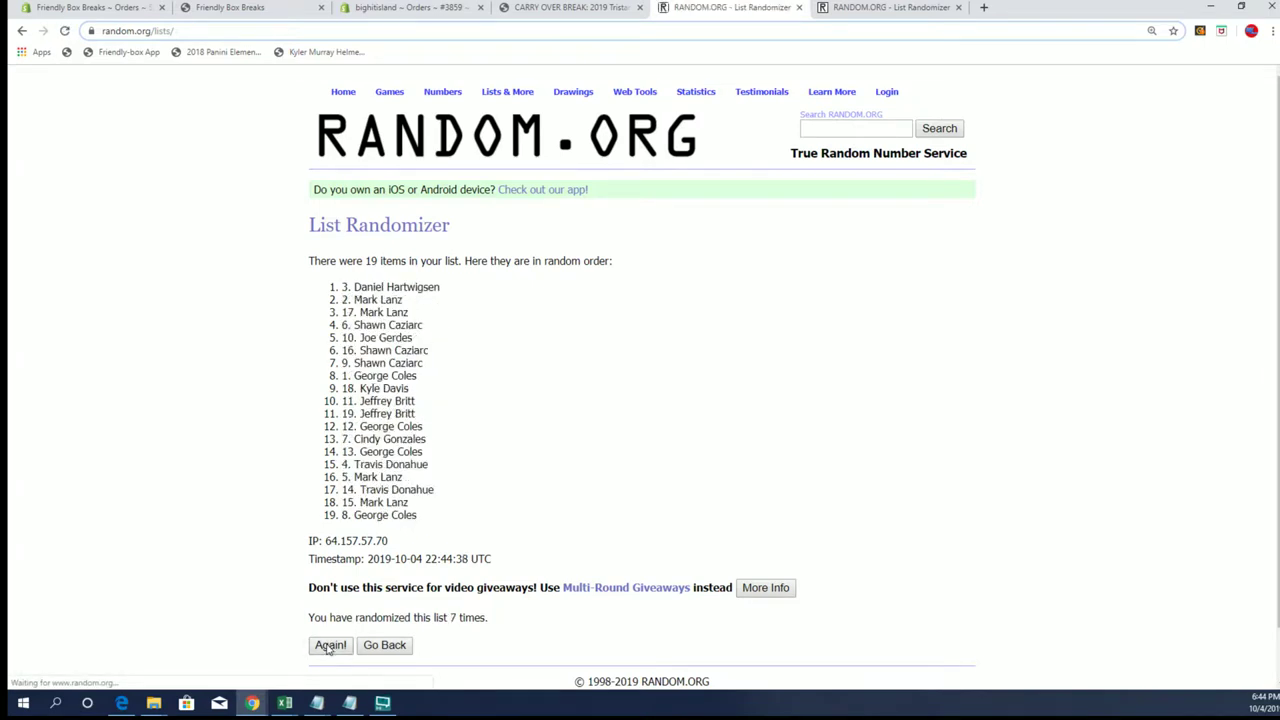
{"action": "left_click_drag", "start_coordinate": [446, 288], "coordinate": [328, 290]}
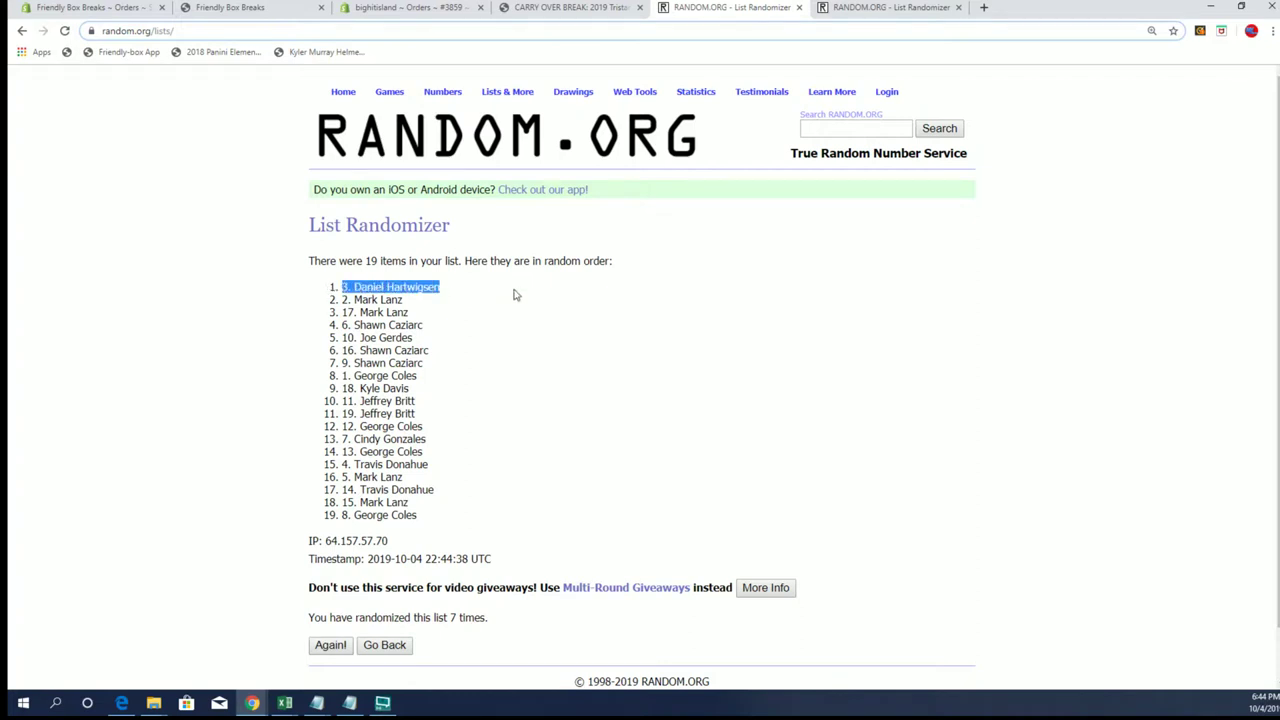